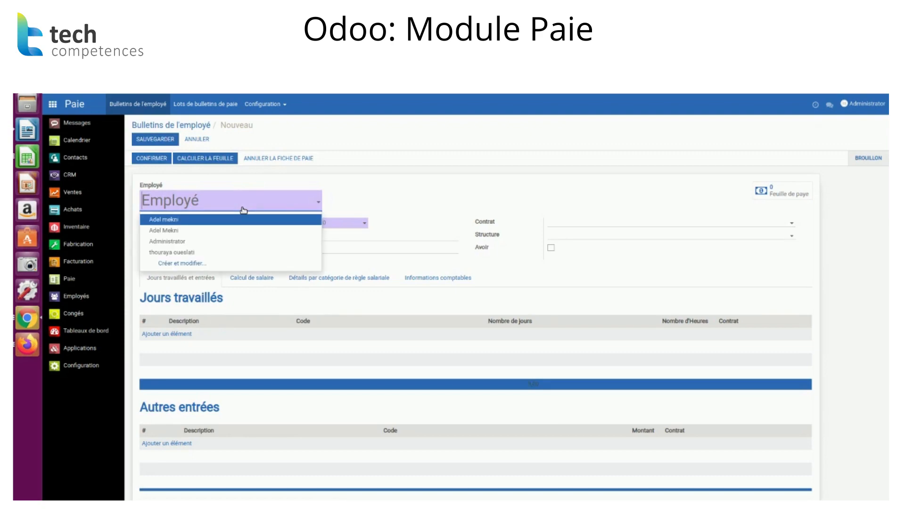
Start creating a new employee from the payslip's employee field and enter the employee's full name.
{"action": "left_click", "coordinate": [192, 264]}
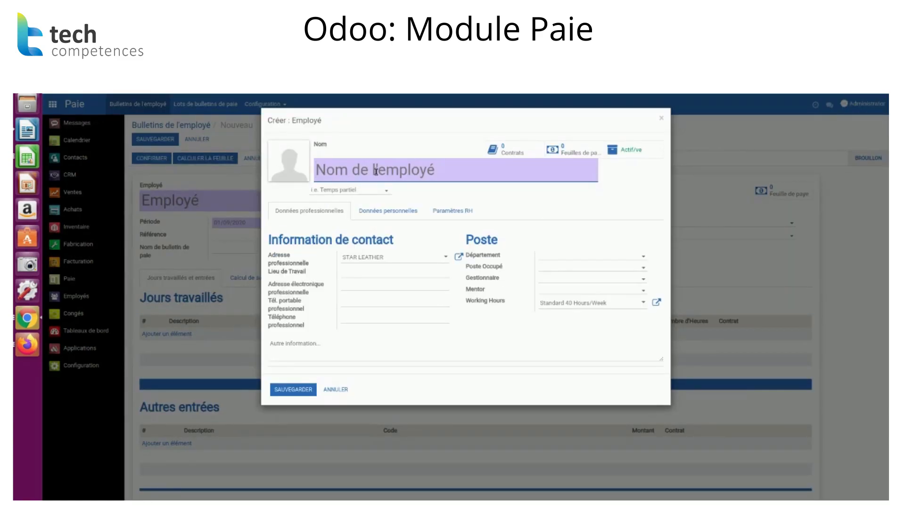
{"action": "left_click", "coordinate": [375, 171]}
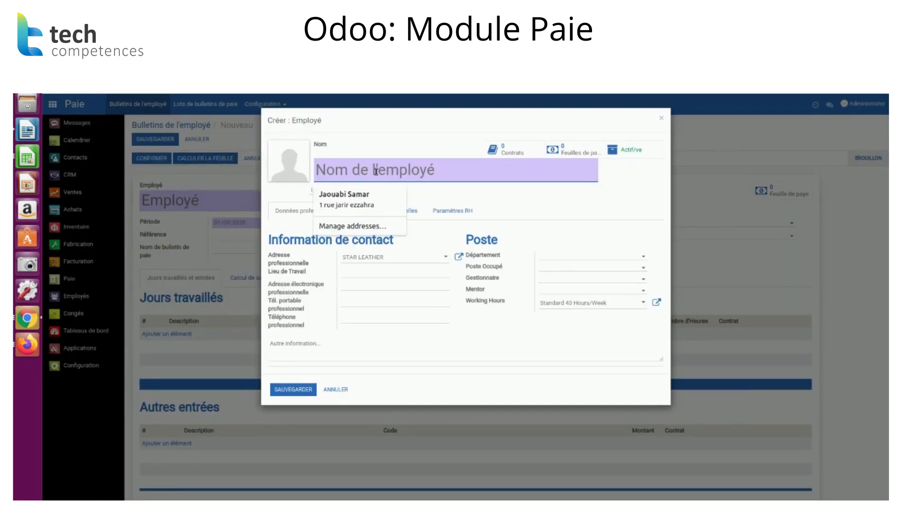
{"action": "type", "text": "tH"}
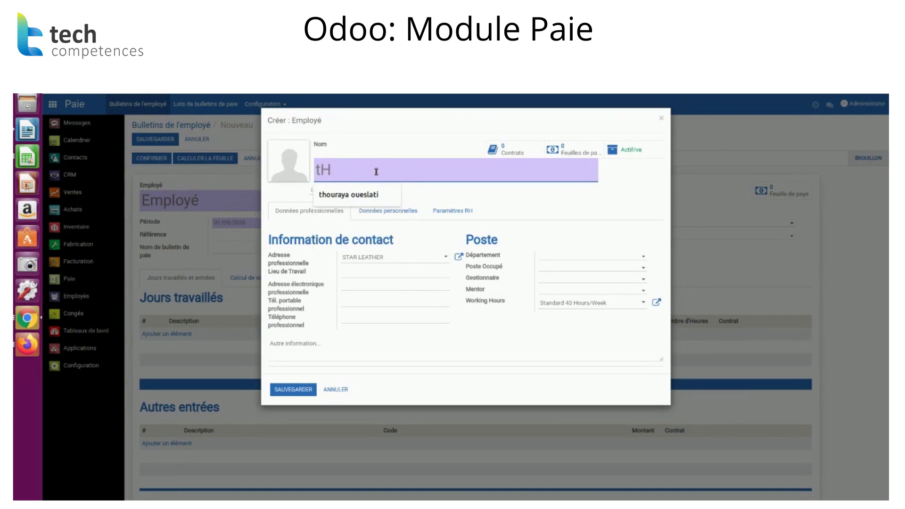
{"action": "left_click", "coordinate": [370, 195]}
{"action": "type", "text": "2"}
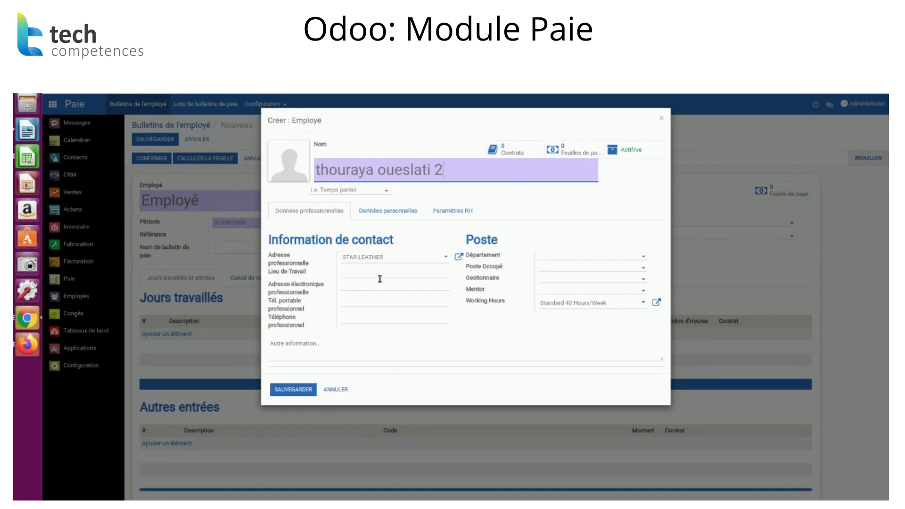
Set the employee's gender to Féminin, marital status to Marié and number of children to 2, and save the employee.
{"action": "left_click", "coordinate": [379, 211]}
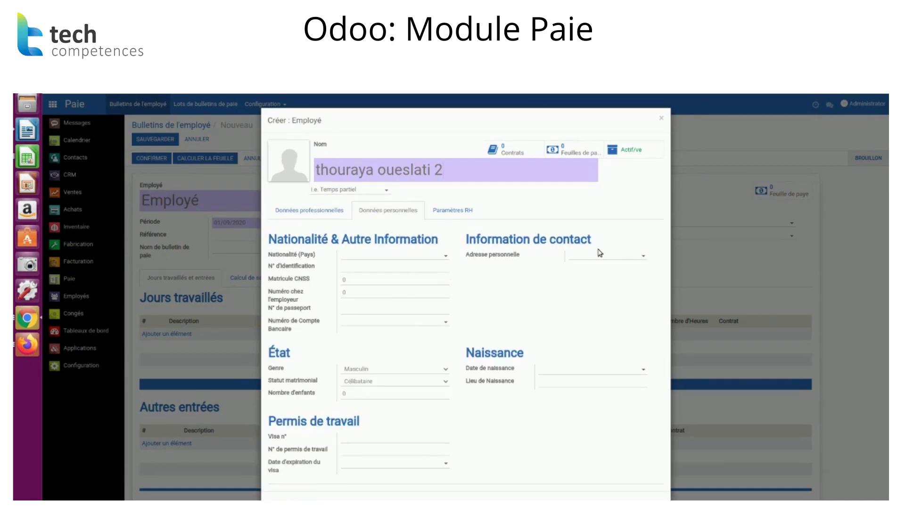
{"action": "left_click", "coordinate": [388, 374]}
{"action": "left_click", "coordinate": [378, 412]}
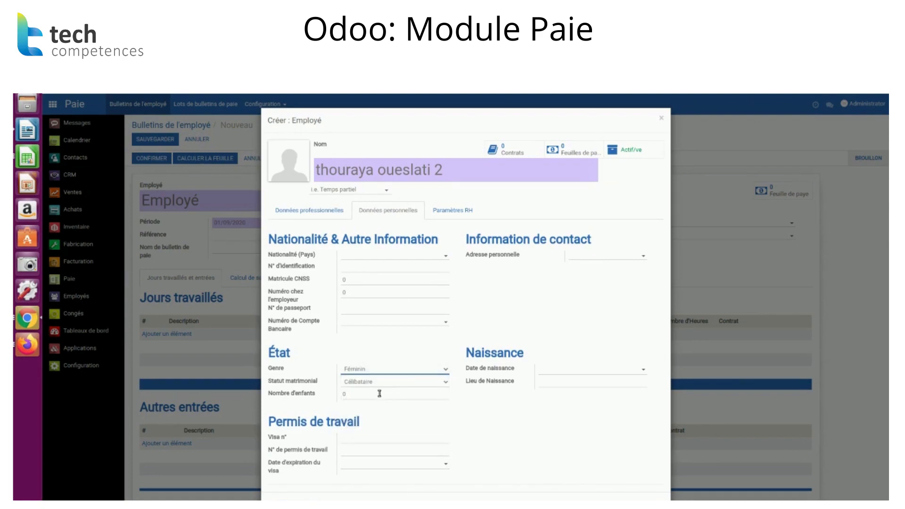
{"action": "left_click", "coordinate": [390, 384]}
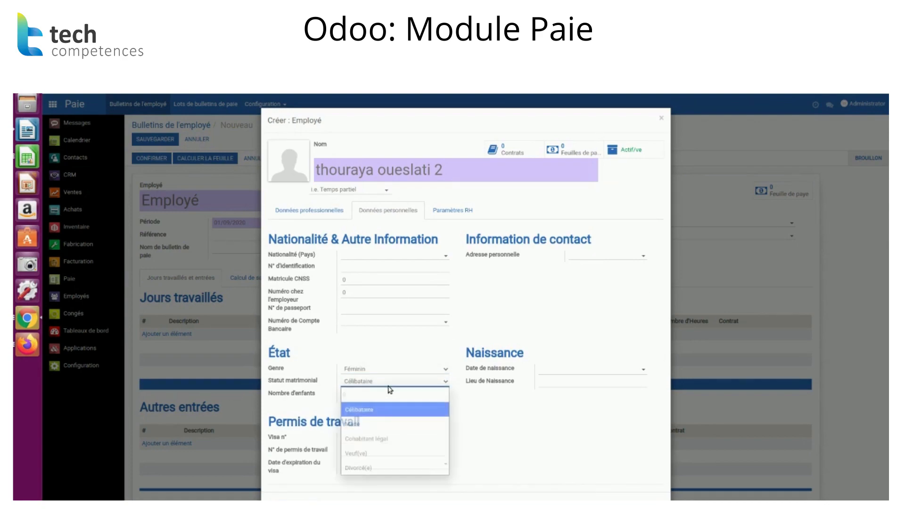
{"action": "left_click", "coordinate": [380, 423]}
{"action": "left_click", "coordinate": [358, 398]}
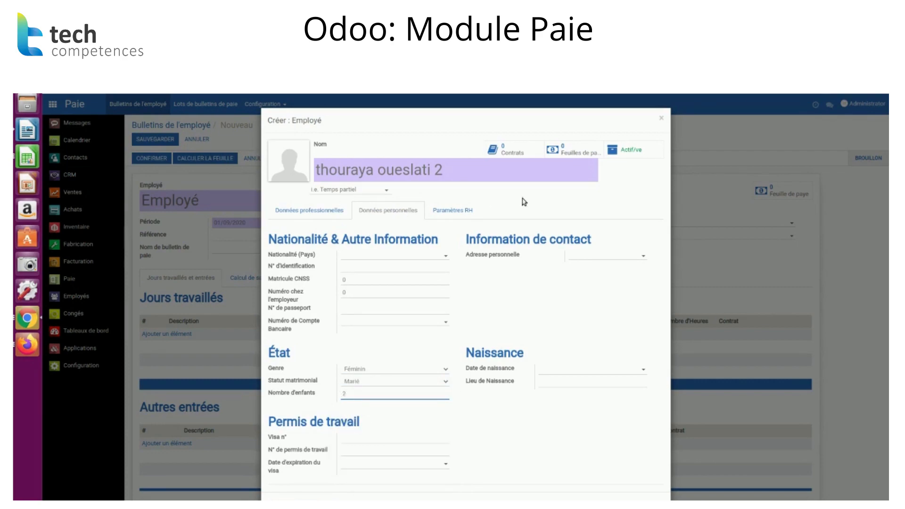
{"action": "left_click", "coordinate": [320, 213]}
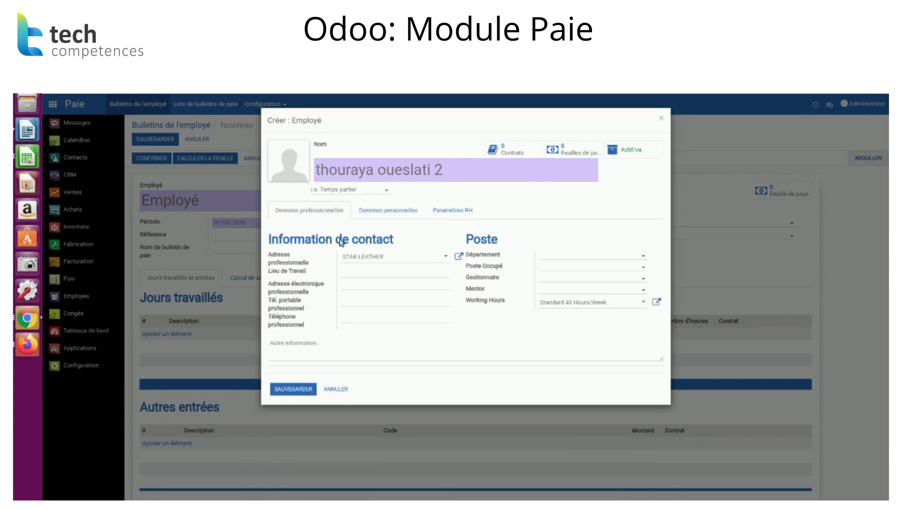
{"action": "left_click", "coordinate": [302, 390]}
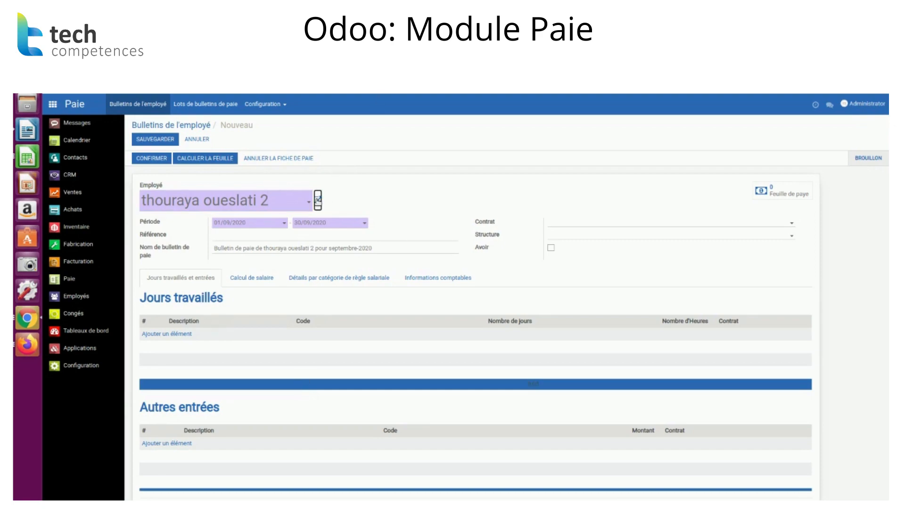
Open the new employee's contracts from the employee record, discarding the unsaved payslip.
{"action": "left_click", "coordinate": [318, 200]}
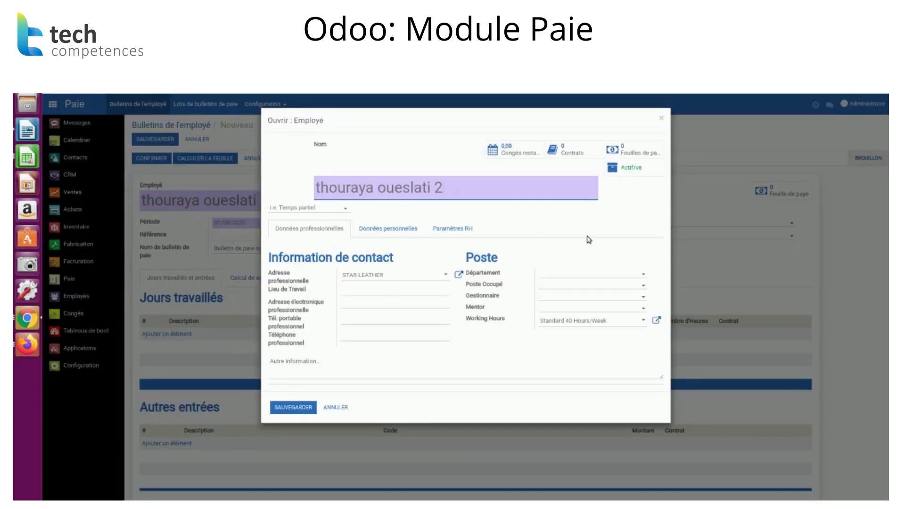
{"action": "left_click", "coordinate": [563, 157]}
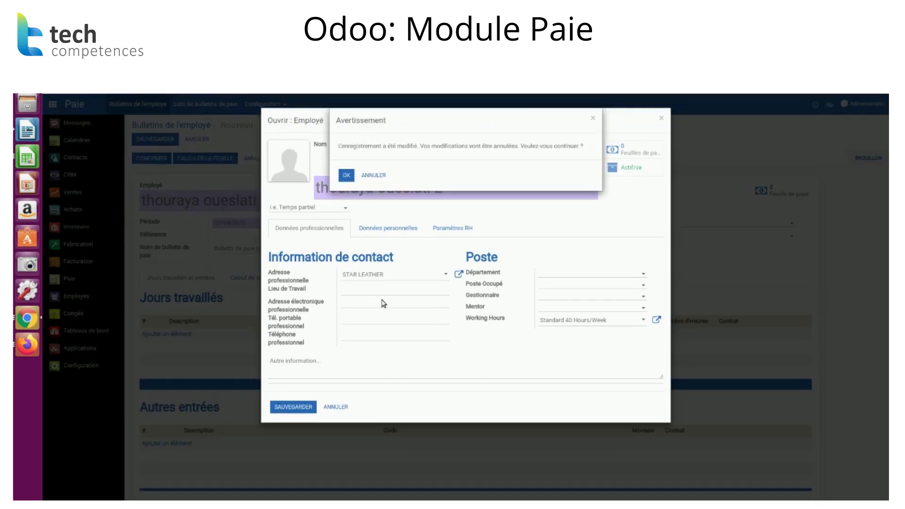
{"action": "left_click", "coordinate": [346, 175]}
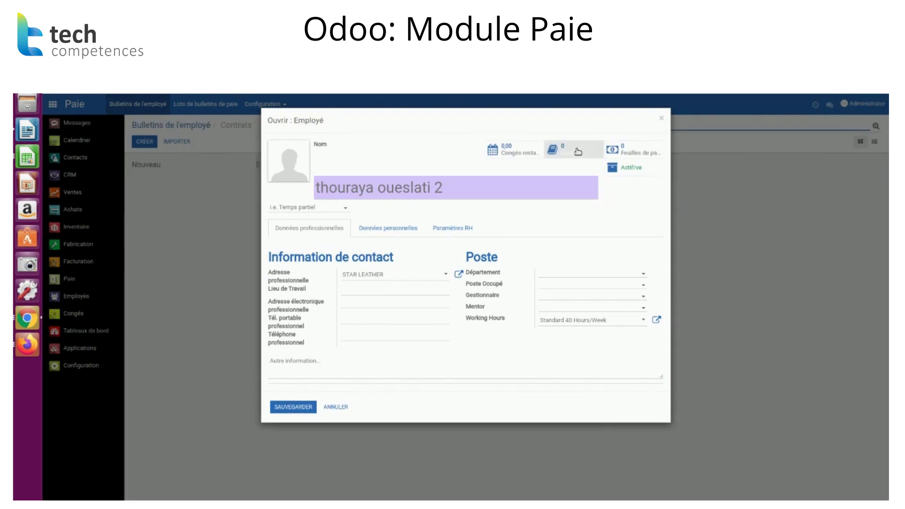
{"action": "left_click", "coordinate": [661, 117]}
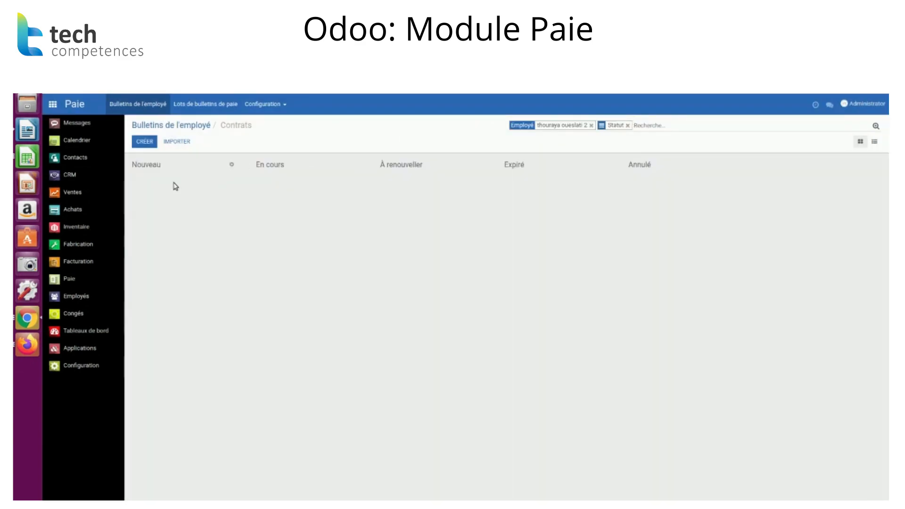
Create a new contract for the employee with the reference CDI.
{"action": "left_click", "coordinate": [145, 142]}
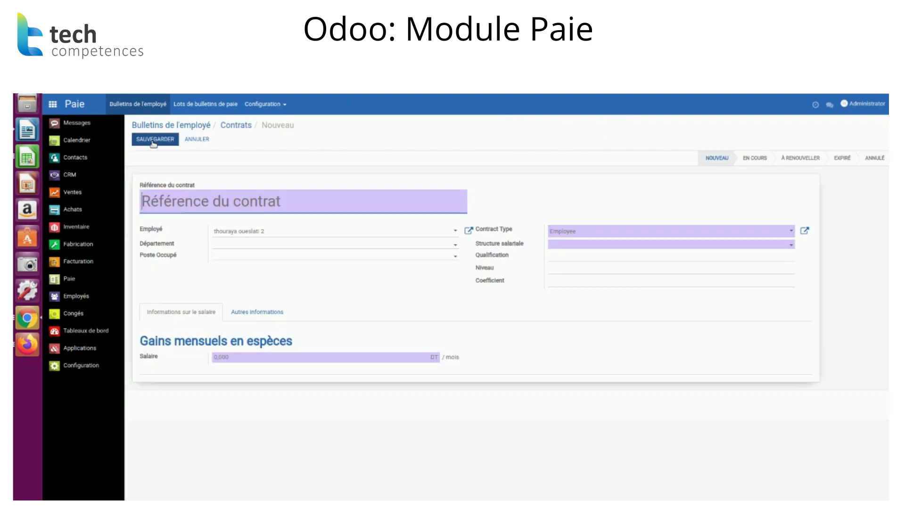
{"action": "left_click", "coordinate": [217, 200]}
{"action": "type", "text": "Cd"}
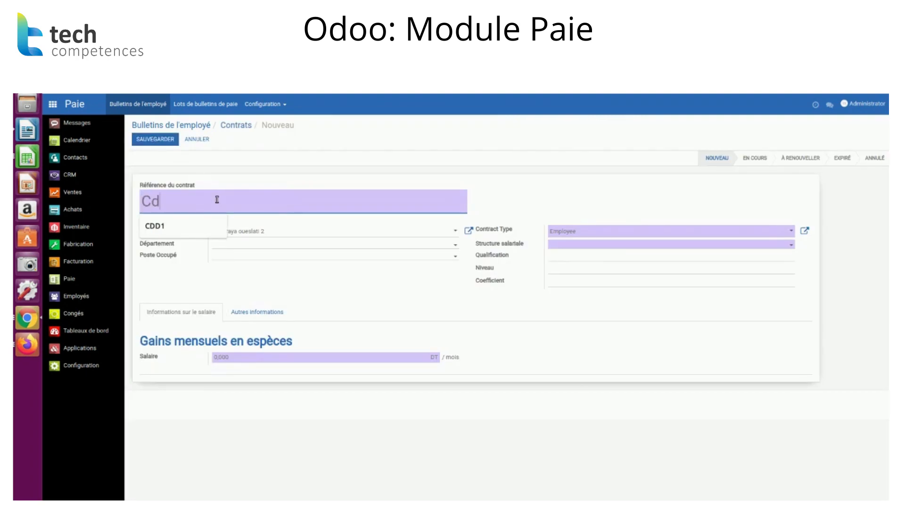
{"action": "key", "text": "BackSpace"}
{"action": "type", "text": "DI"}
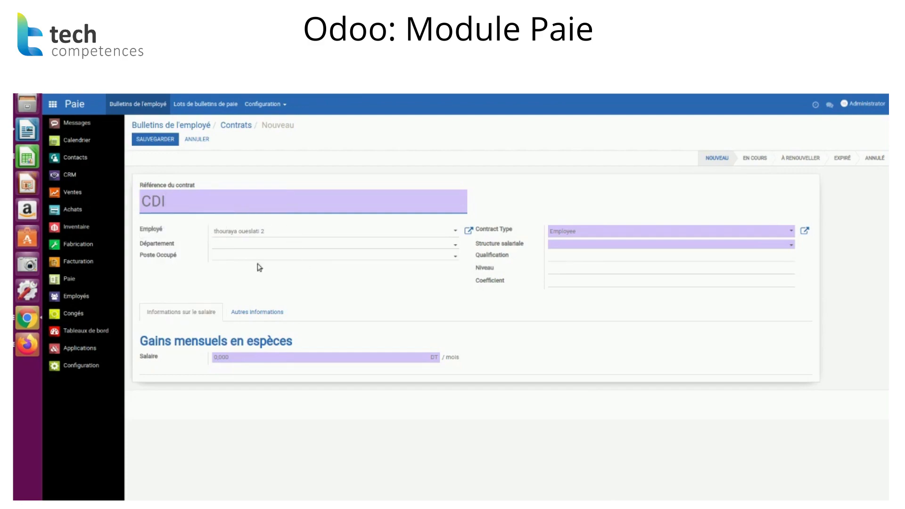
Assign the salary structure "Structure de salaire Tunisien - V1" to the contract and set the monthly salary to 1200 DT.
{"action": "left_click", "coordinate": [596, 245]}
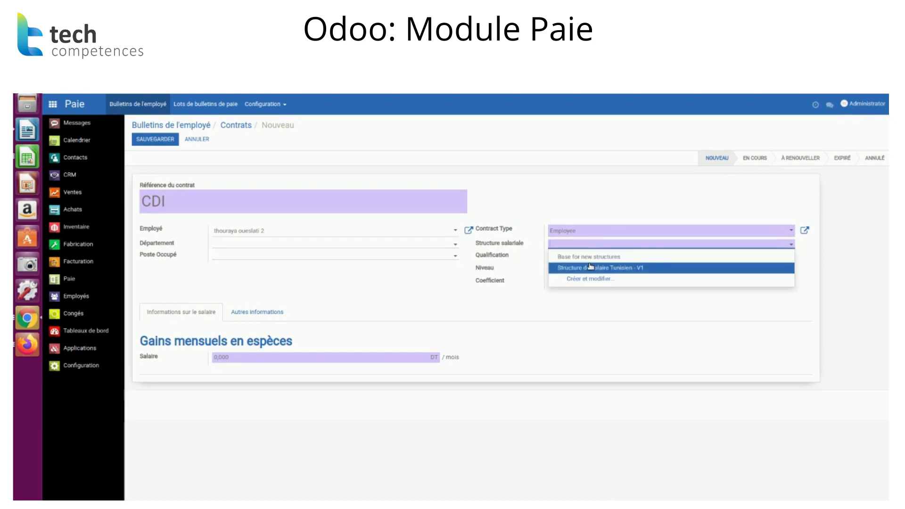
{"action": "left_click", "coordinate": [591, 267]}
{"action": "left_click", "coordinate": [267, 360]}
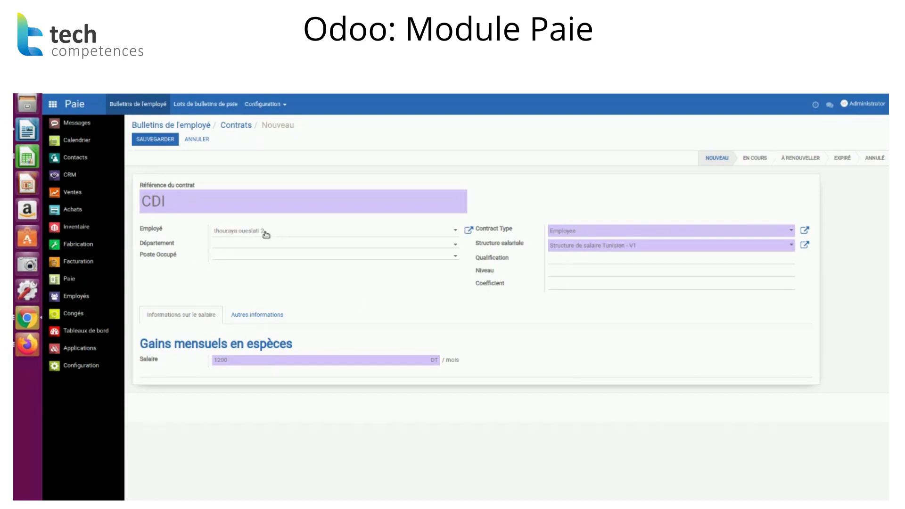
Set the contract's start date to 01/08/2020 and keep the scheduled pay as Mensuel.
{"action": "left_click", "coordinate": [251, 324]}
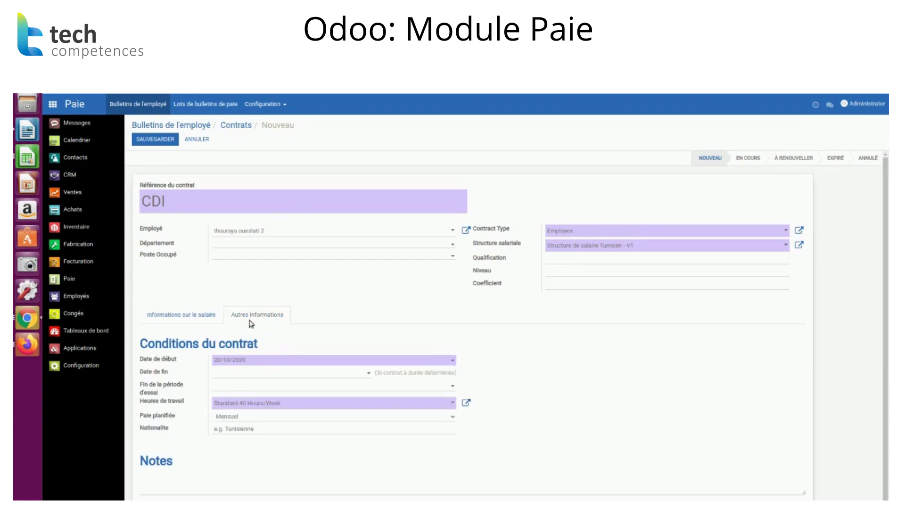
{"action": "left_click", "coordinate": [268, 362]}
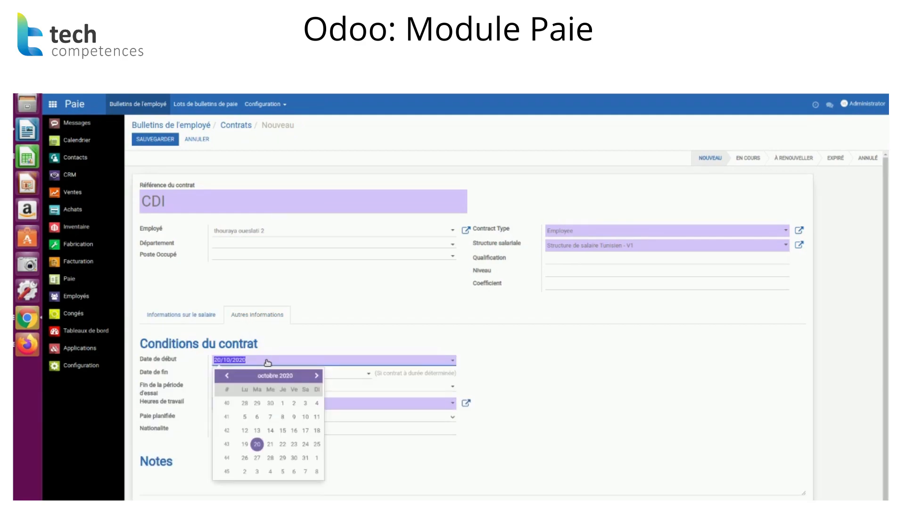
{"action": "left_click", "coordinate": [227, 376]}
{"action": "left_click", "coordinate": [227, 377]}
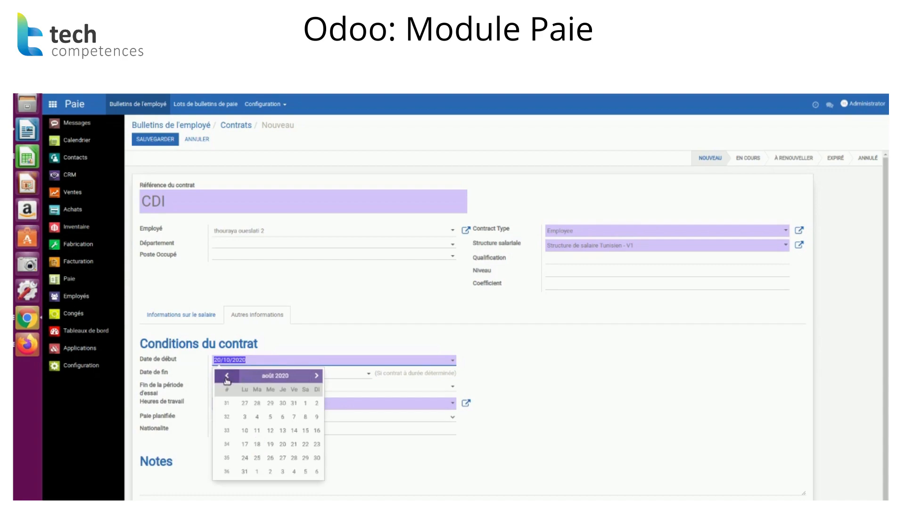
{"action": "left_click", "coordinate": [305, 403]}
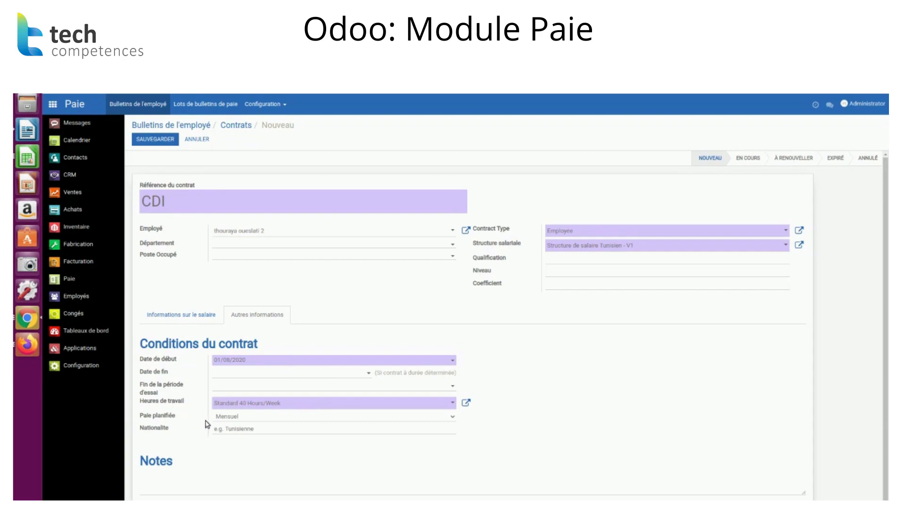
{"action": "left_click", "coordinate": [249, 418]}
{"action": "left_click", "coordinate": [250, 418]}
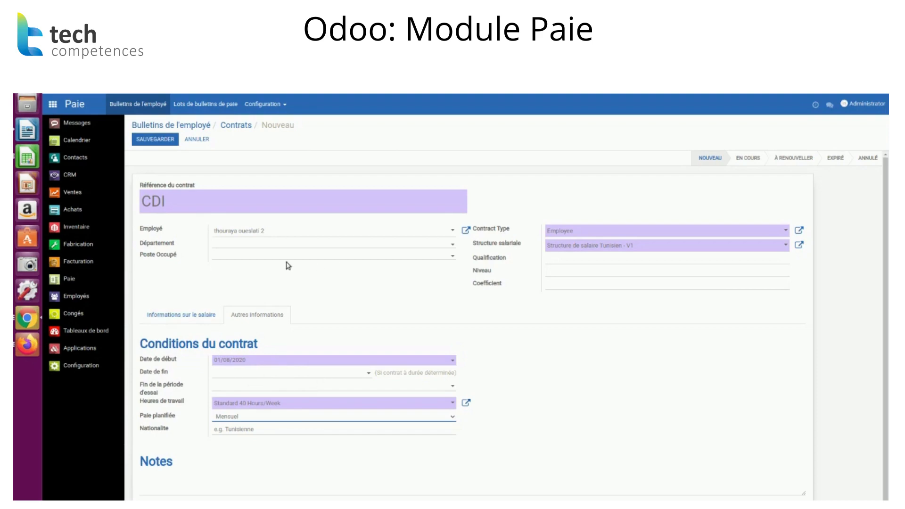
Save the CDI contract and move it from the Nouveau stage to En cours.
{"action": "left_click", "coordinate": [165, 140]}
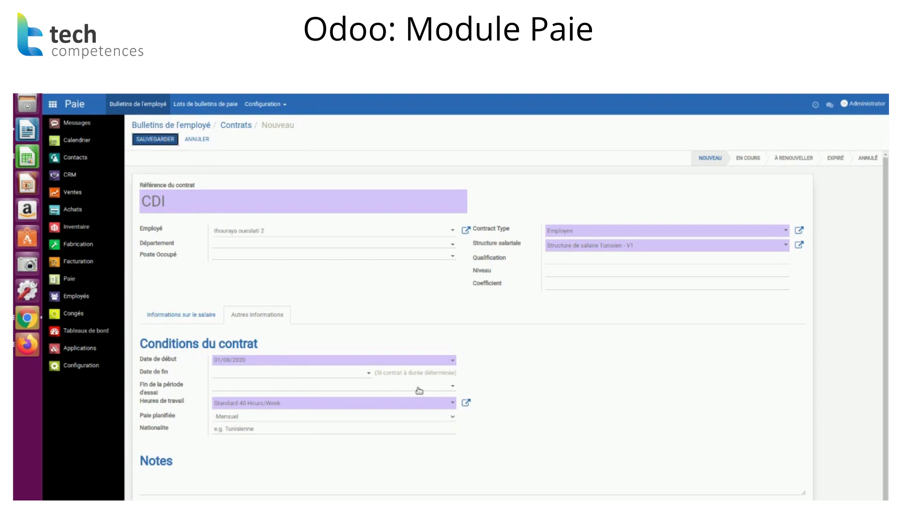
{"action": "left_click", "coordinate": [237, 126]}
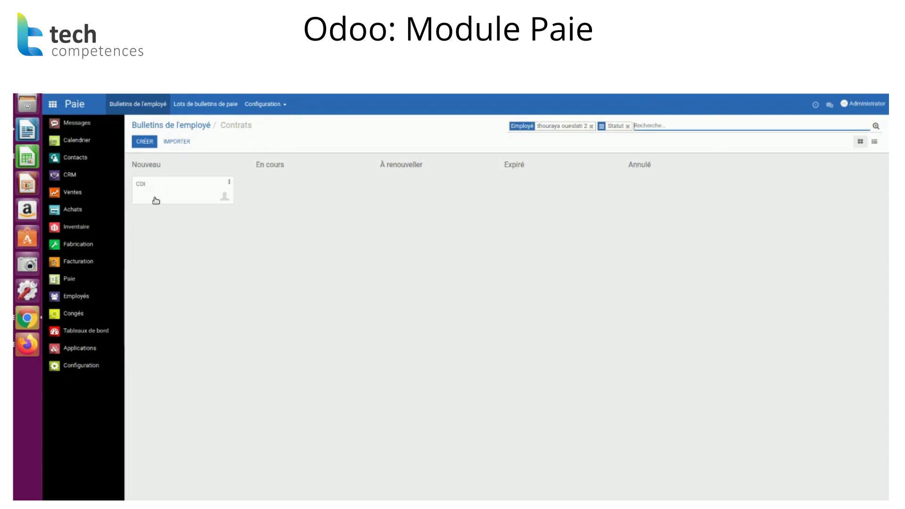
{"action": "left_click_drag", "start_coordinate": [161, 220], "coordinate": [287, 198]}
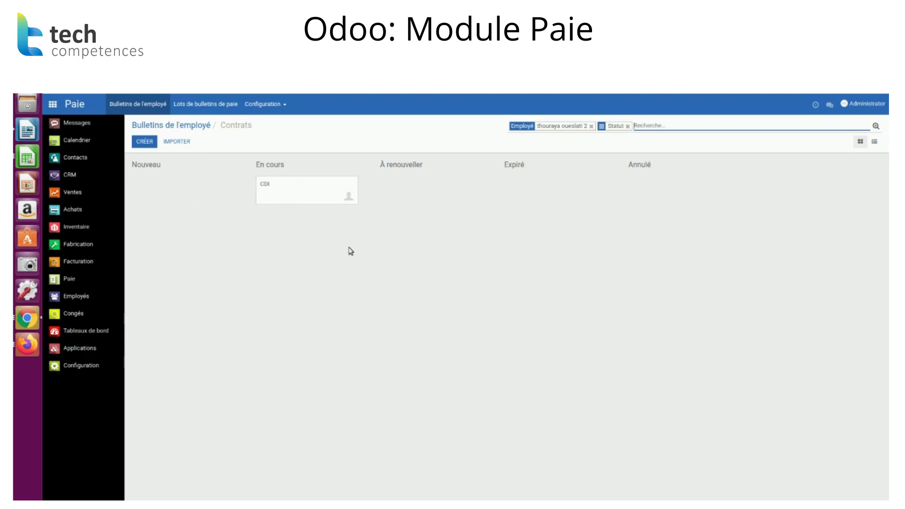
Create a payslip for the newly added employee and save it.
{"action": "left_click", "coordinate": [79, 287]}
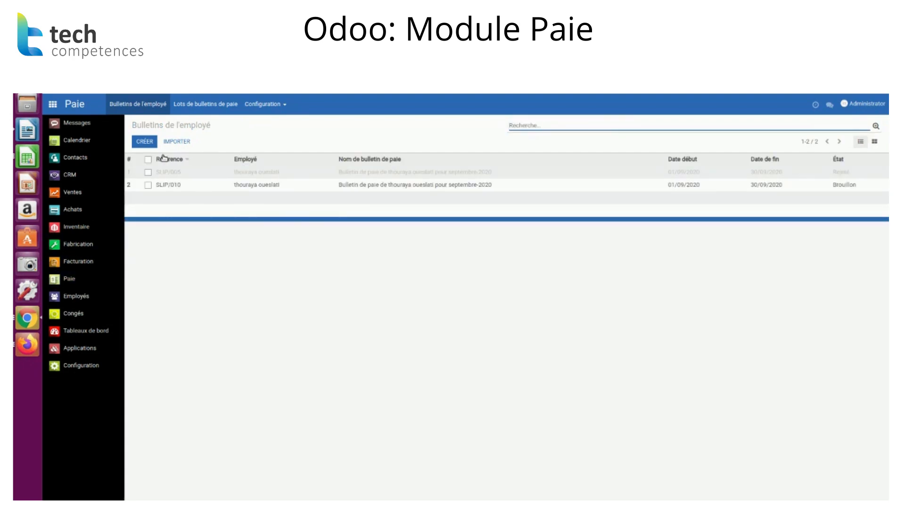
{"action": "left_click", "coordinate": [152, 146]}
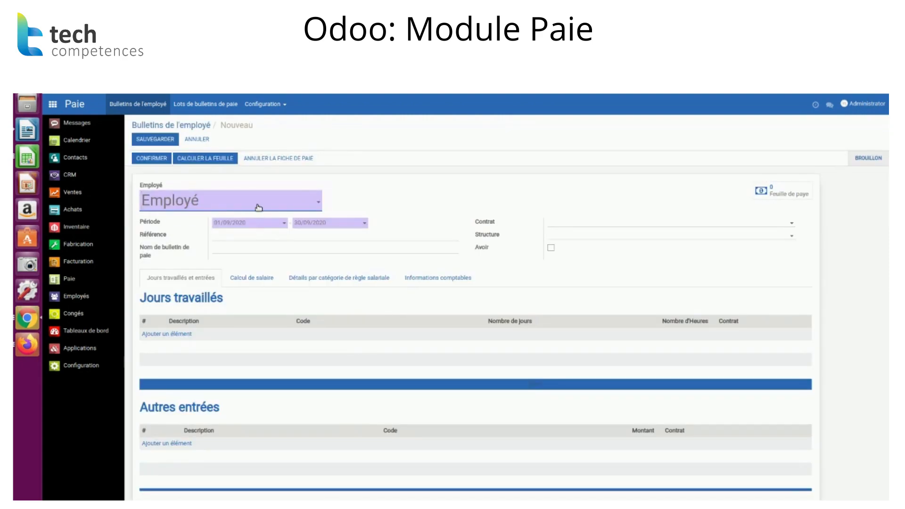
{"action": "left_click", "coordinate": [258, 208]}
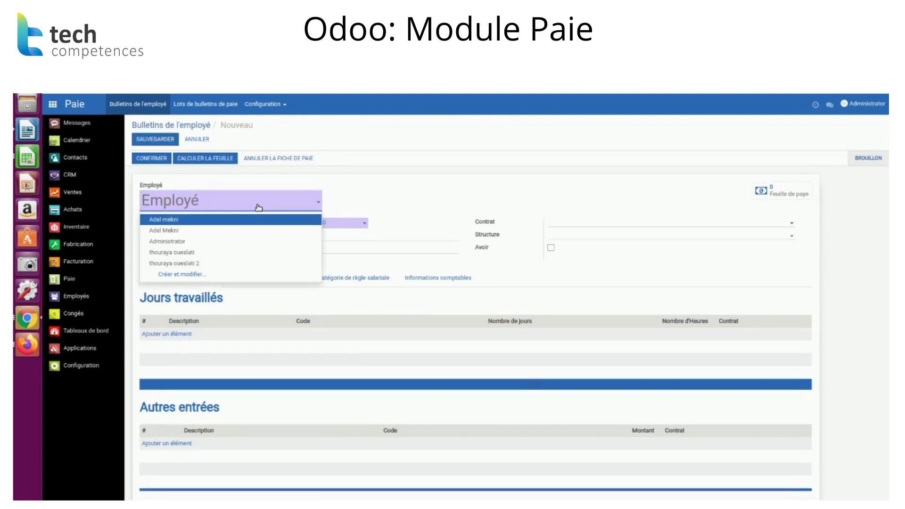
{"action": "left_click", "coordinate": [229, 265]}
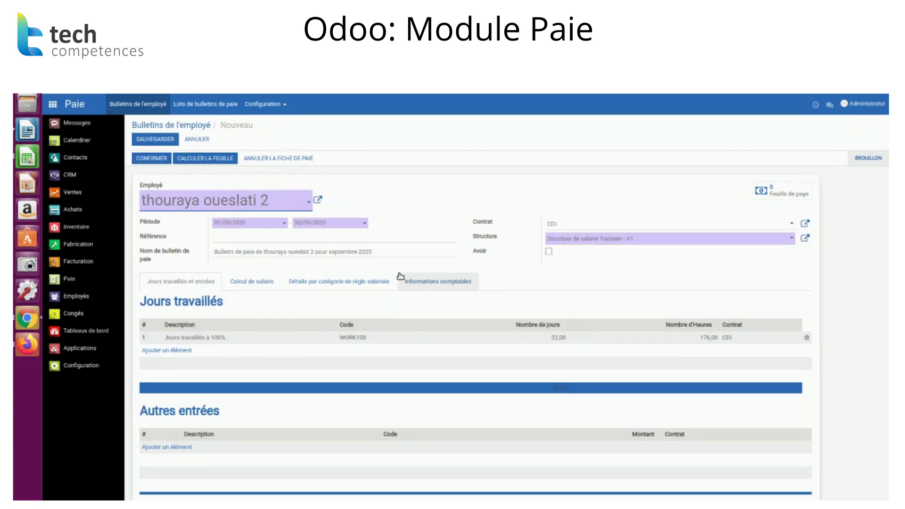
{"action": "left_click", "coordinate": [161, 142]}
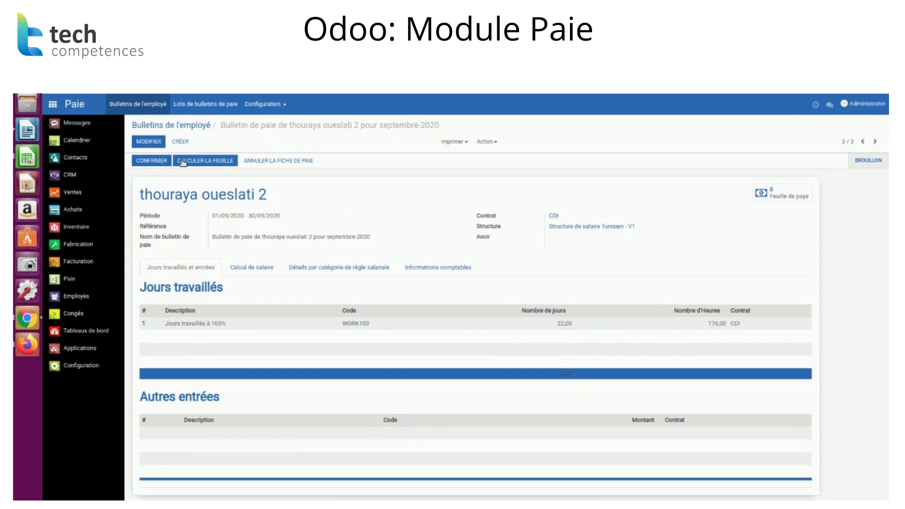
Compute the payslip sheet and examine its salary calculation lines.
{"action": "left_click", "coordinate": [183, 162]}
{"action": "left_click", "coordinate": [233, 267]}
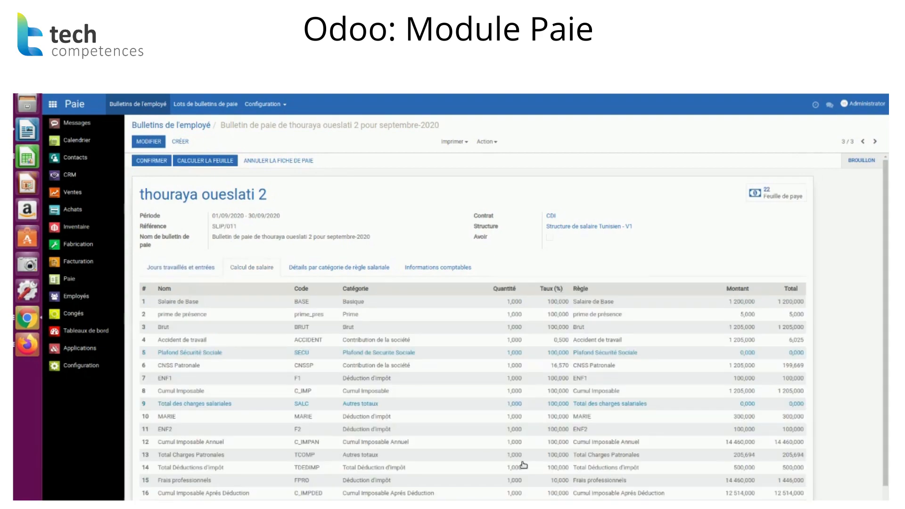
{"action": "scroll", "coordinate": [833, 315], "scroll_direction": "down", "scroll_amount": 2}
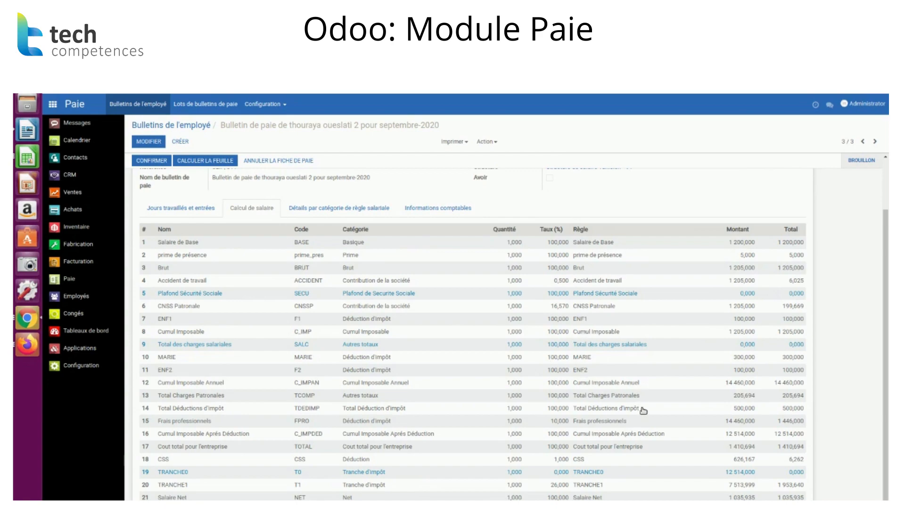
{"action": "scroll", "coordinate": [888, 329], "scroll_direction": "up", "scroll_amount": 3}
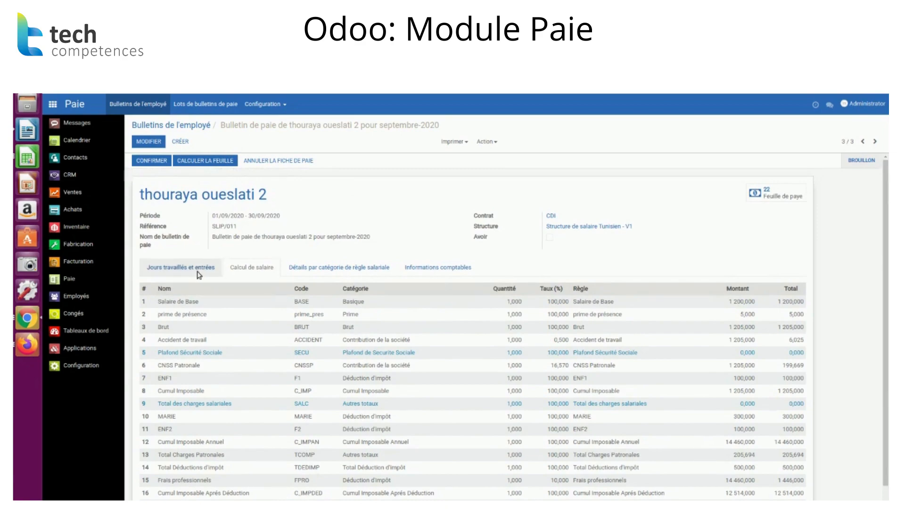
Check the payslip's worked days and salary calculation, and return to the list of employee payslips.
{"action": "left_click", "coordinate": [198, 273]}
{"action": "left_click", "coordinate": [268, 268]}
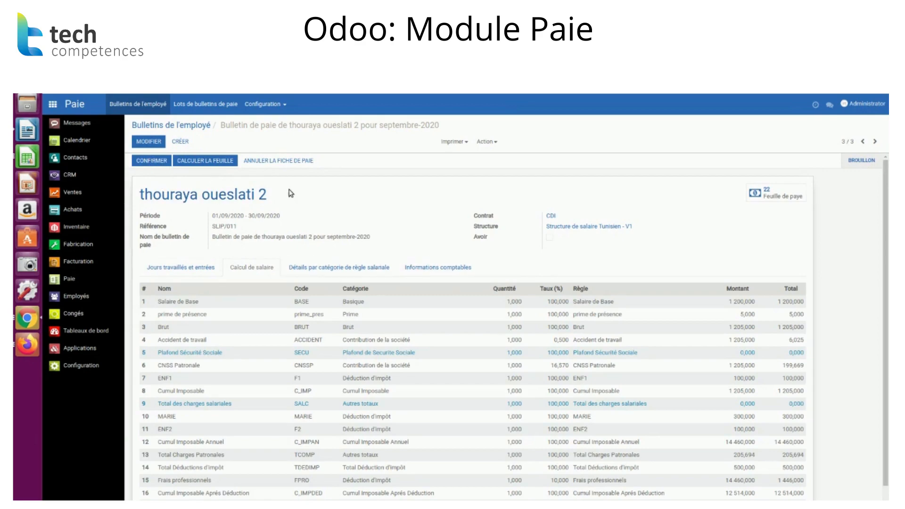
{"action": "left_click", "coordinate": [168, 127]}
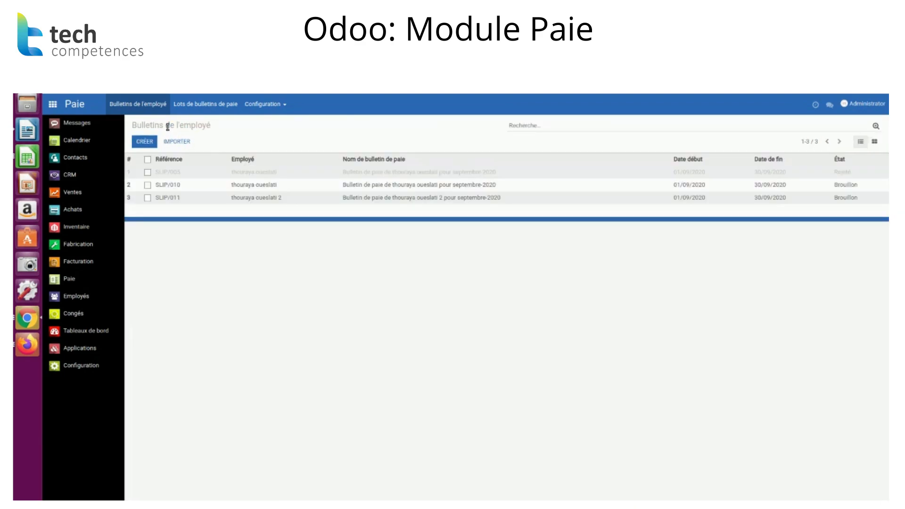